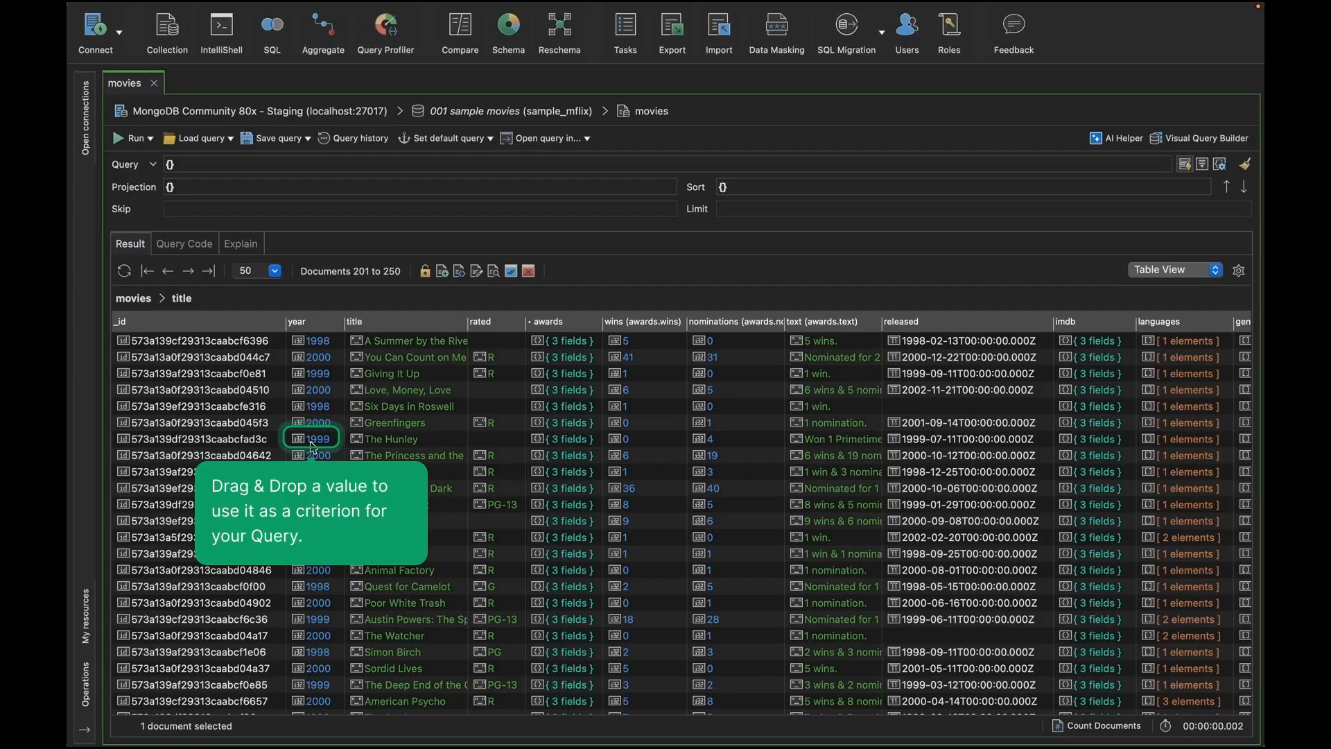
Step: Add a query criterion of year equals 1999 by dropping a 1999 year value into the Visual Query Builder, then run it
{"action": "left_click_drag", "start_coordinate": [312, 444], "coordinate": [988, 307]}
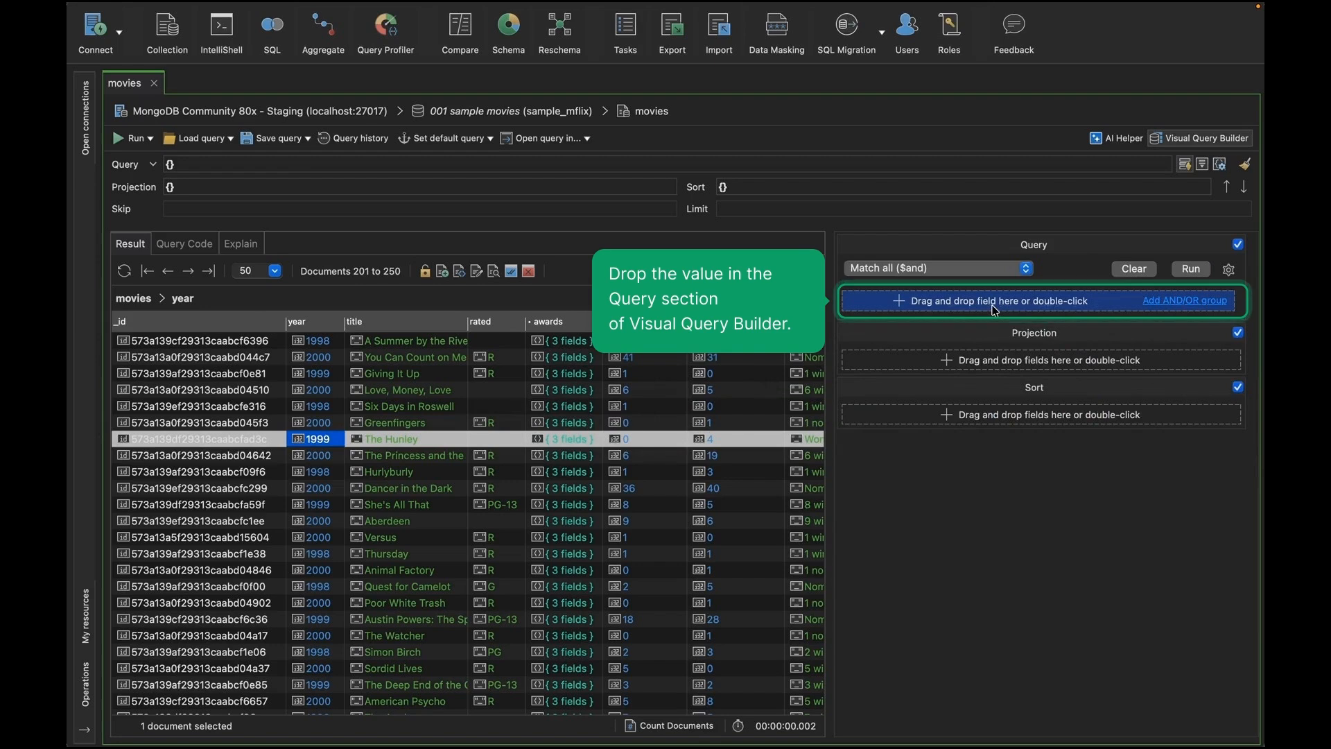
{"action": "left_click_drag", "start_coordinate": [996, 310], "coordinate": [994, 308]}
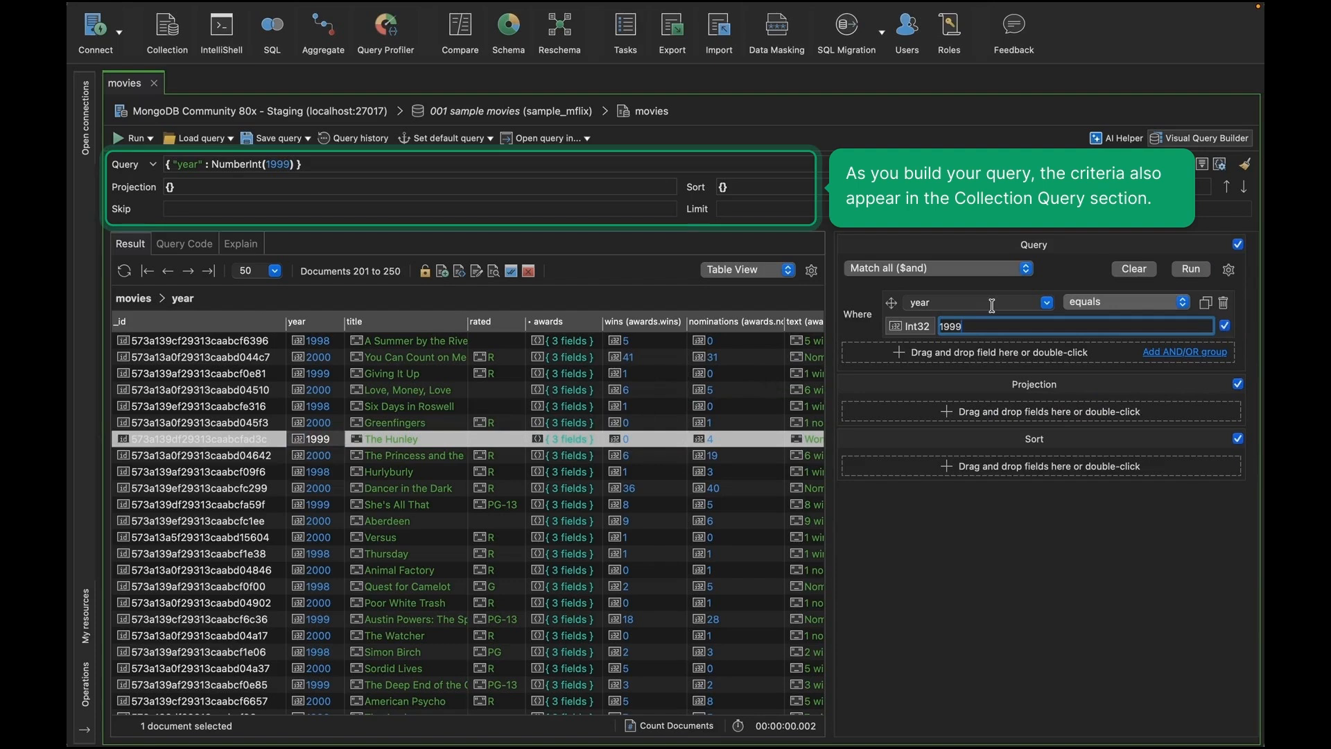
{"action": "left_click", "coordinate": [1206, 270]}
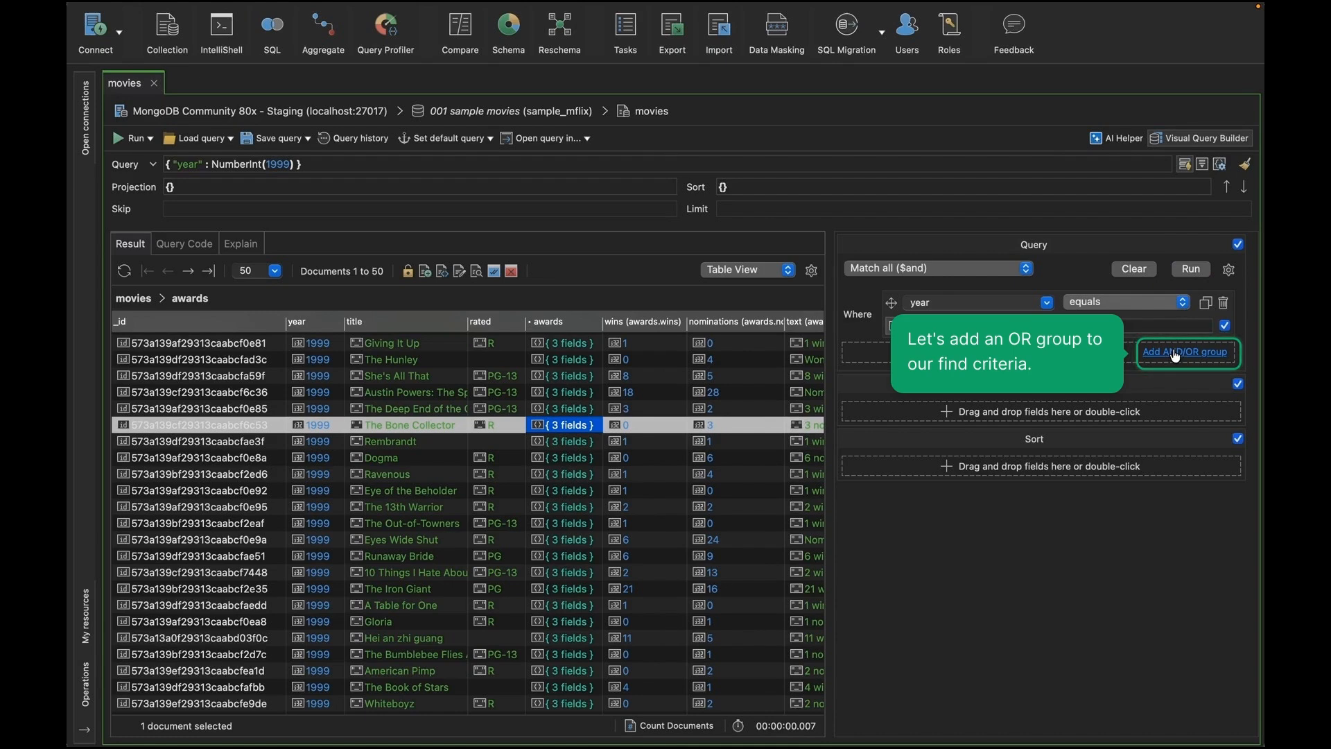
Step: Add an OR group matching rated PG-13 or rated PG using dropped values, then run the query
{"action": "left_click", "coordinate": [1177, 356]}
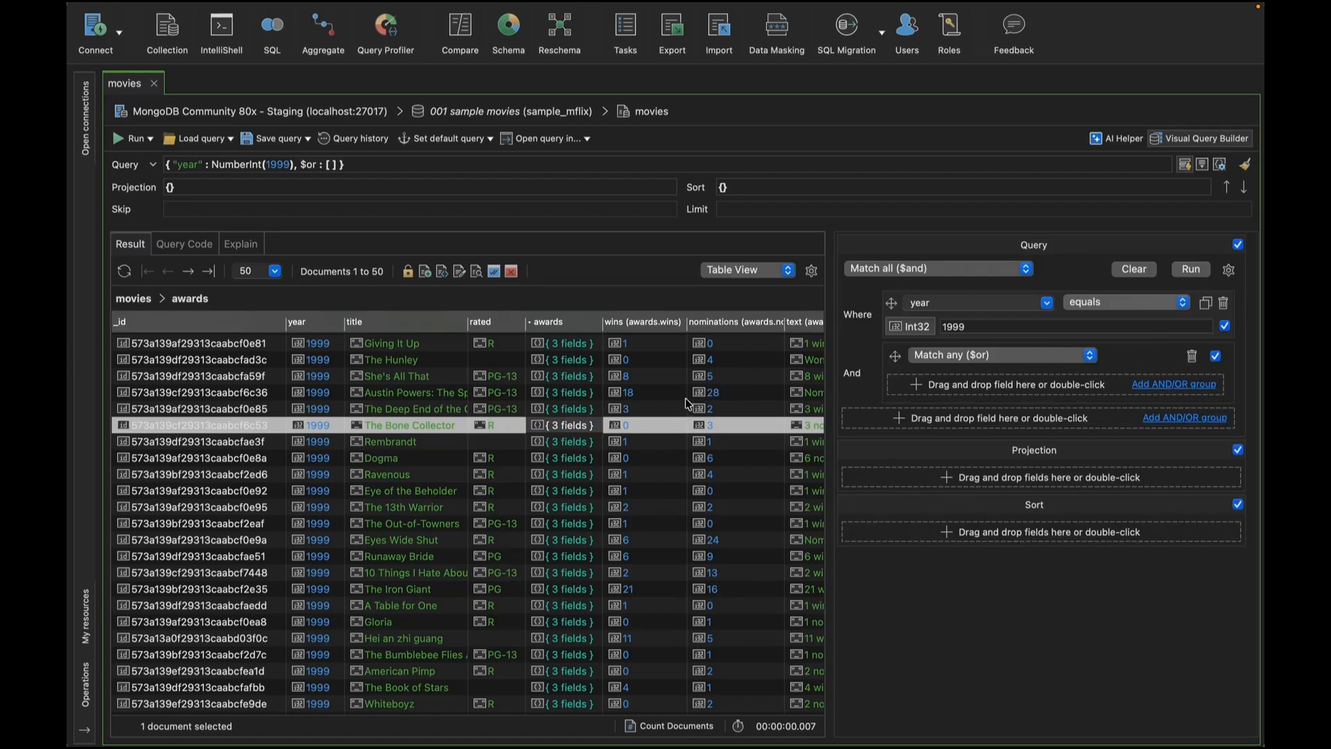
{"action": "left_click", "coordinate": [490, 379]}
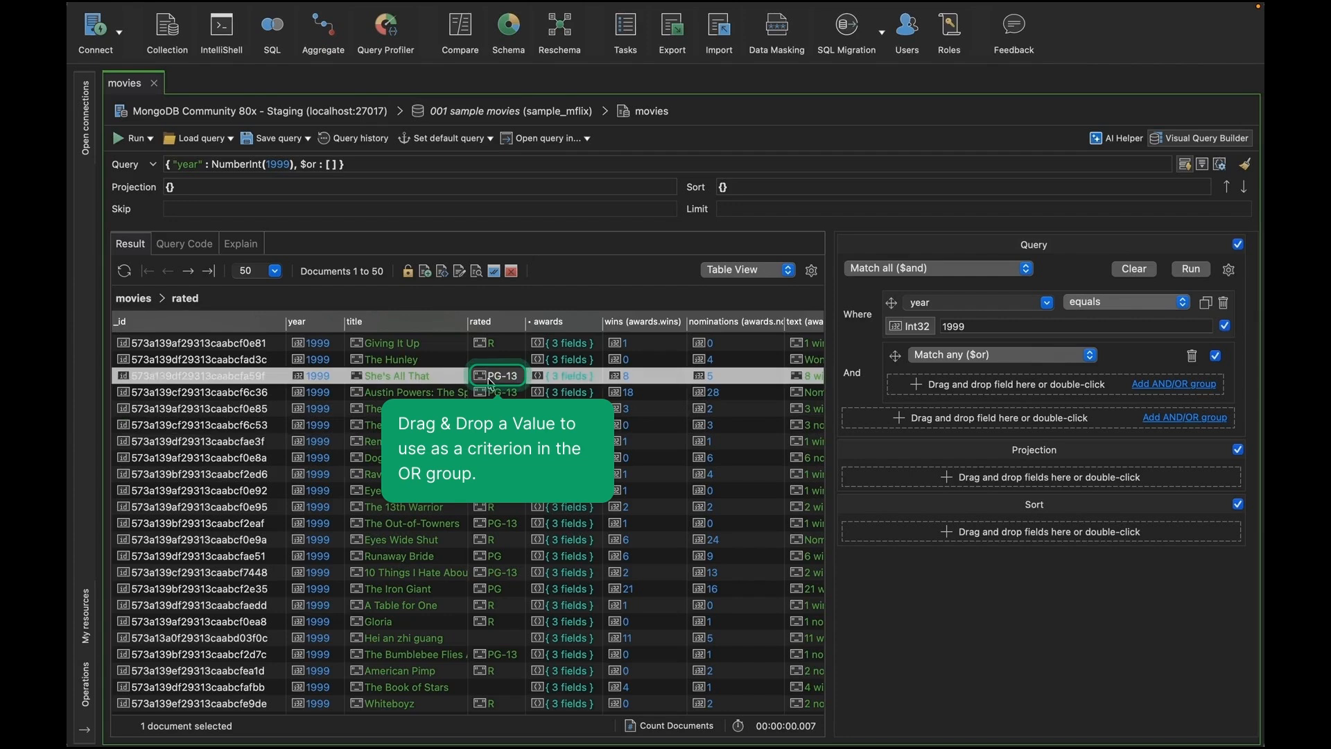
{"action": "left_click_drag", "start_coordinate": [490, 380], "coordinate": [995, 390]}
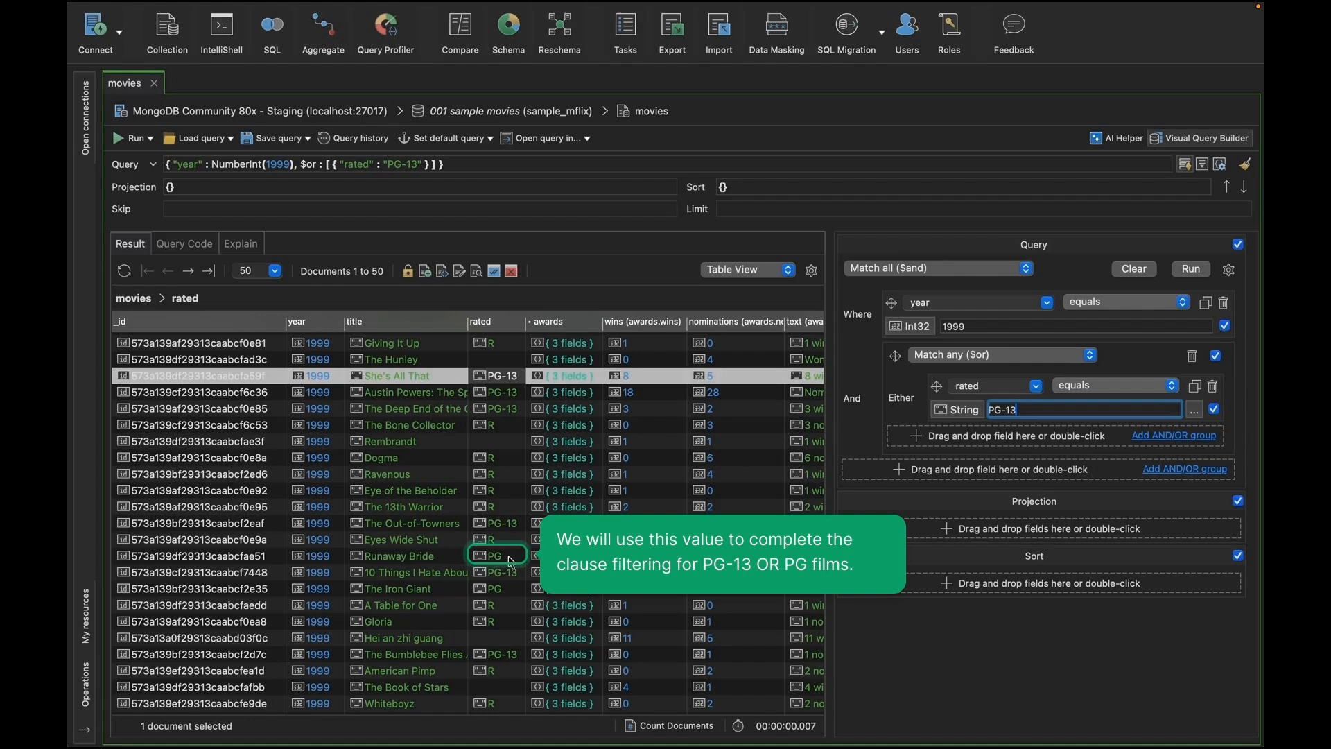
{"action": "left_click_drag", "start_coordinate": [511, 561], "coordinate": [1004, 439]}
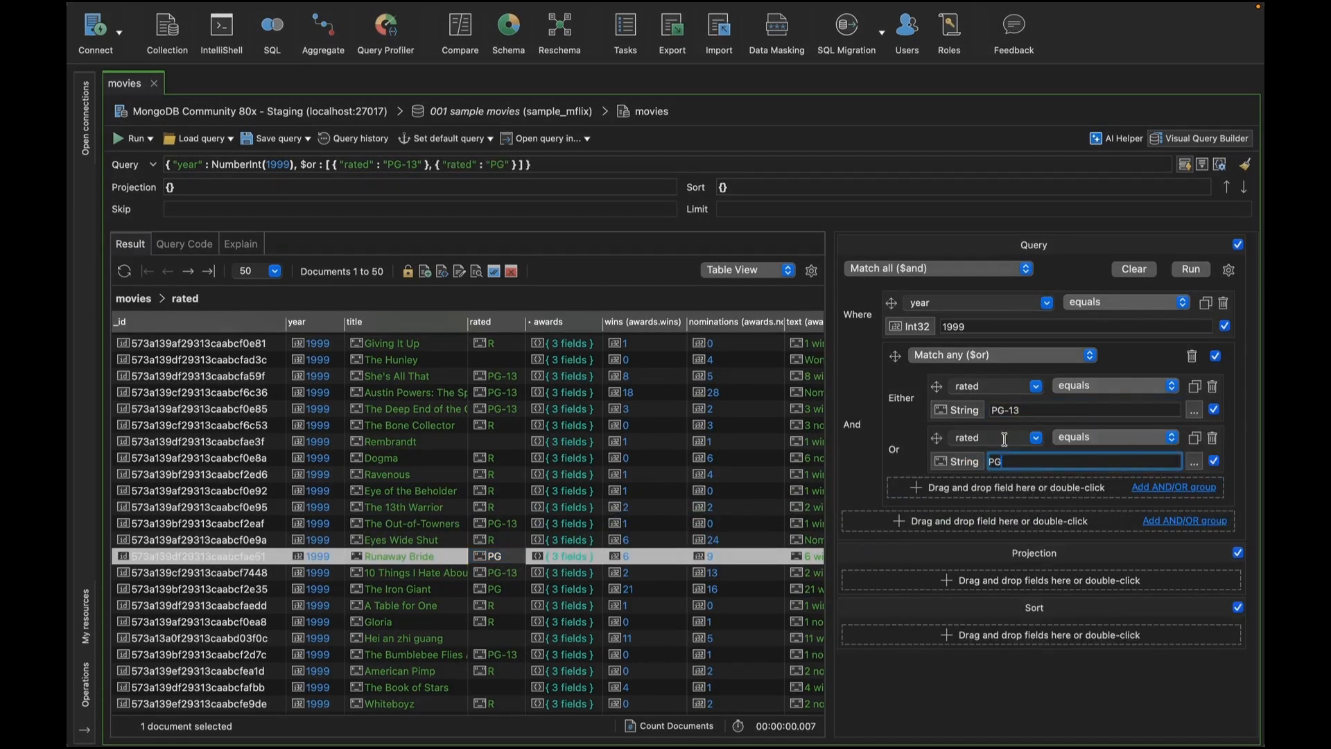
{"action": "left_click", "coordinate": [1191, 269]}
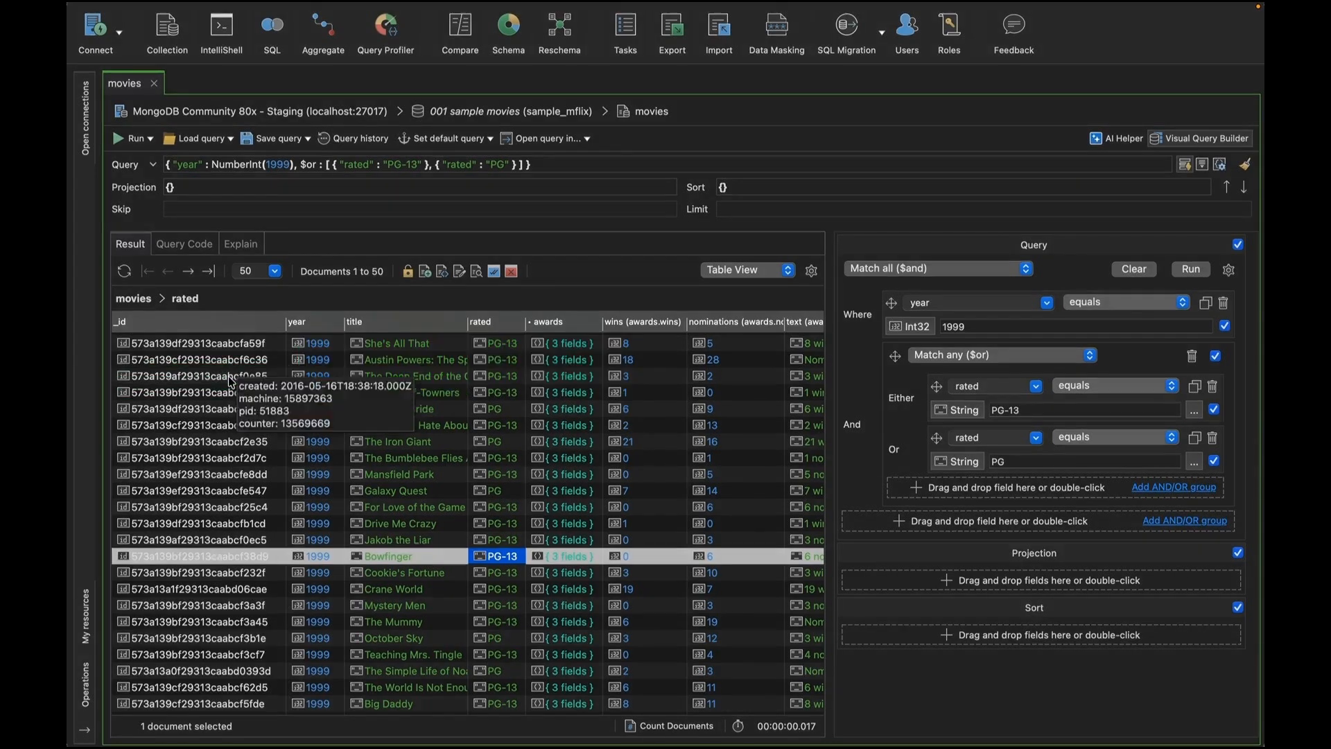
Step: Add the _id field to the projection, set it to exclude, and run the query
{"action": "left_click_drag", "start_coordinate": [231, 381], "coordinate": [946, 584]}
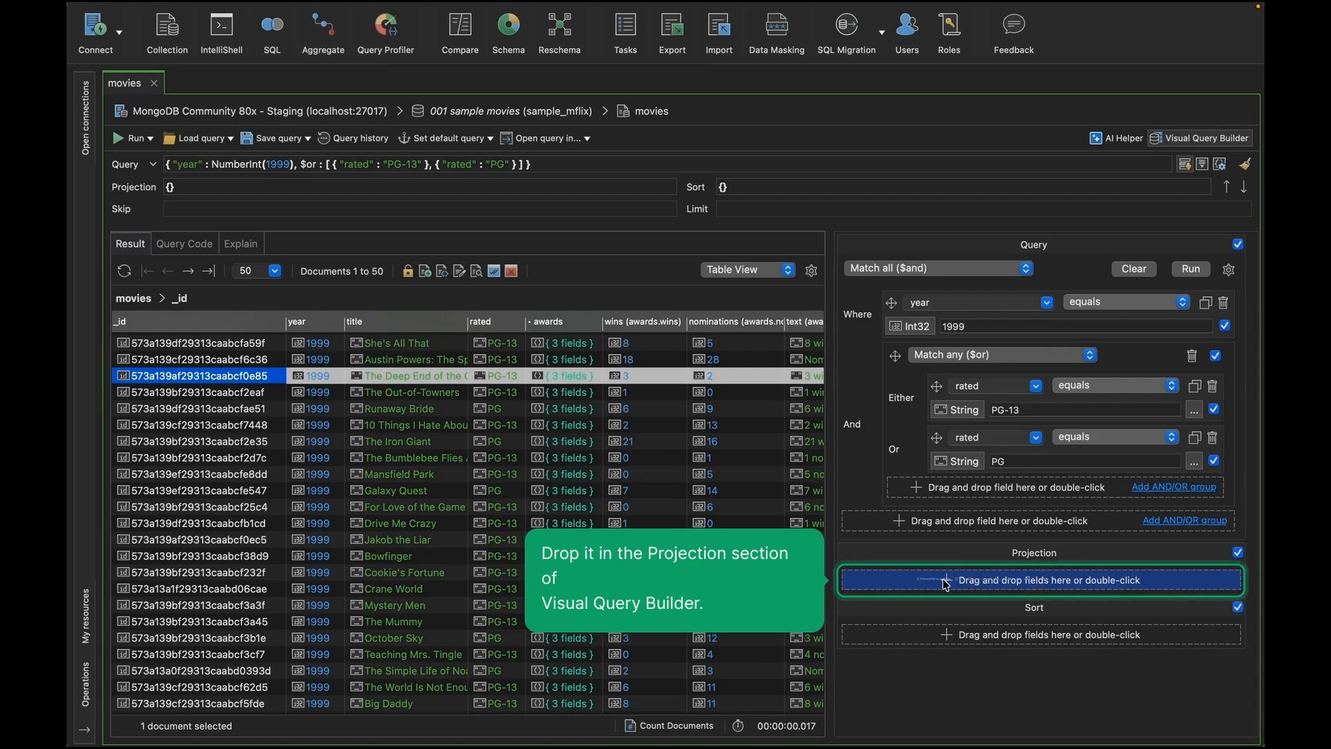
{"action": "left_click_drag", "start_coordinate": [946, 584], "coordinate": [944, 581]}
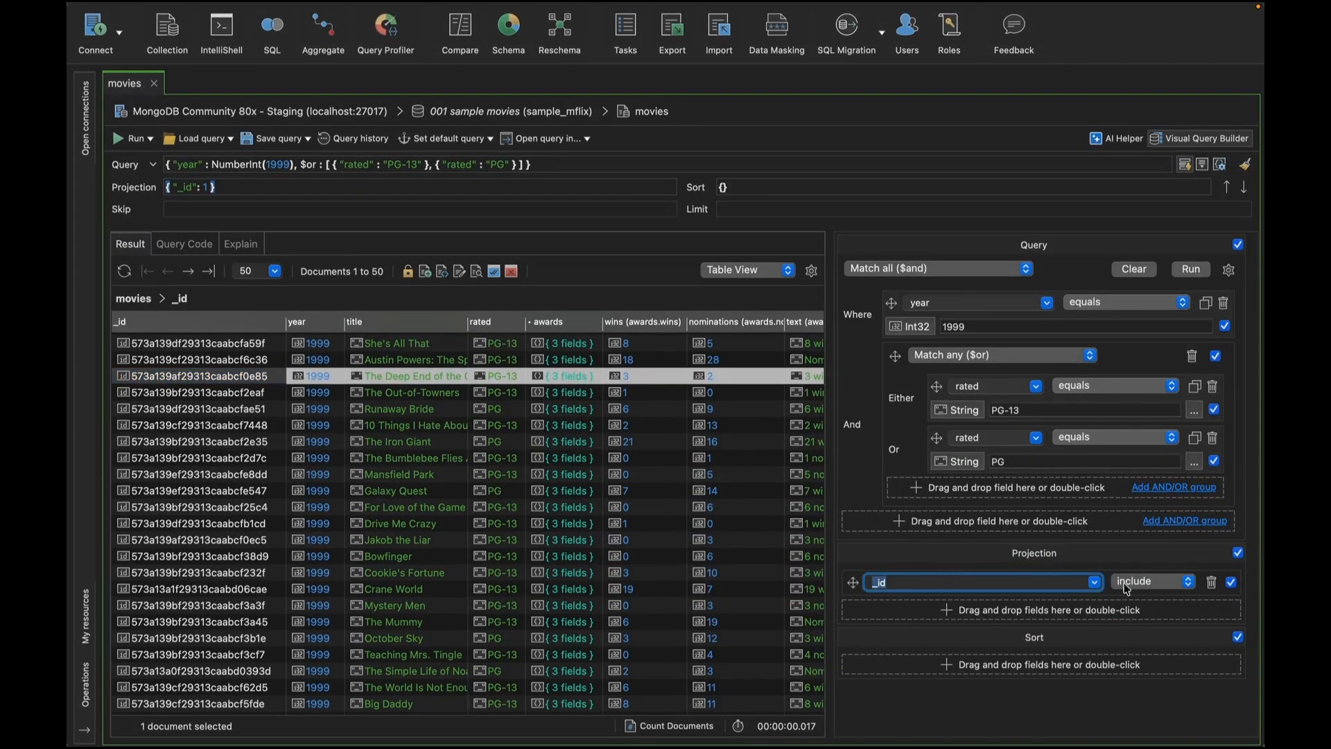
{"action": "left_click", "coordinate": [1197, 587]}
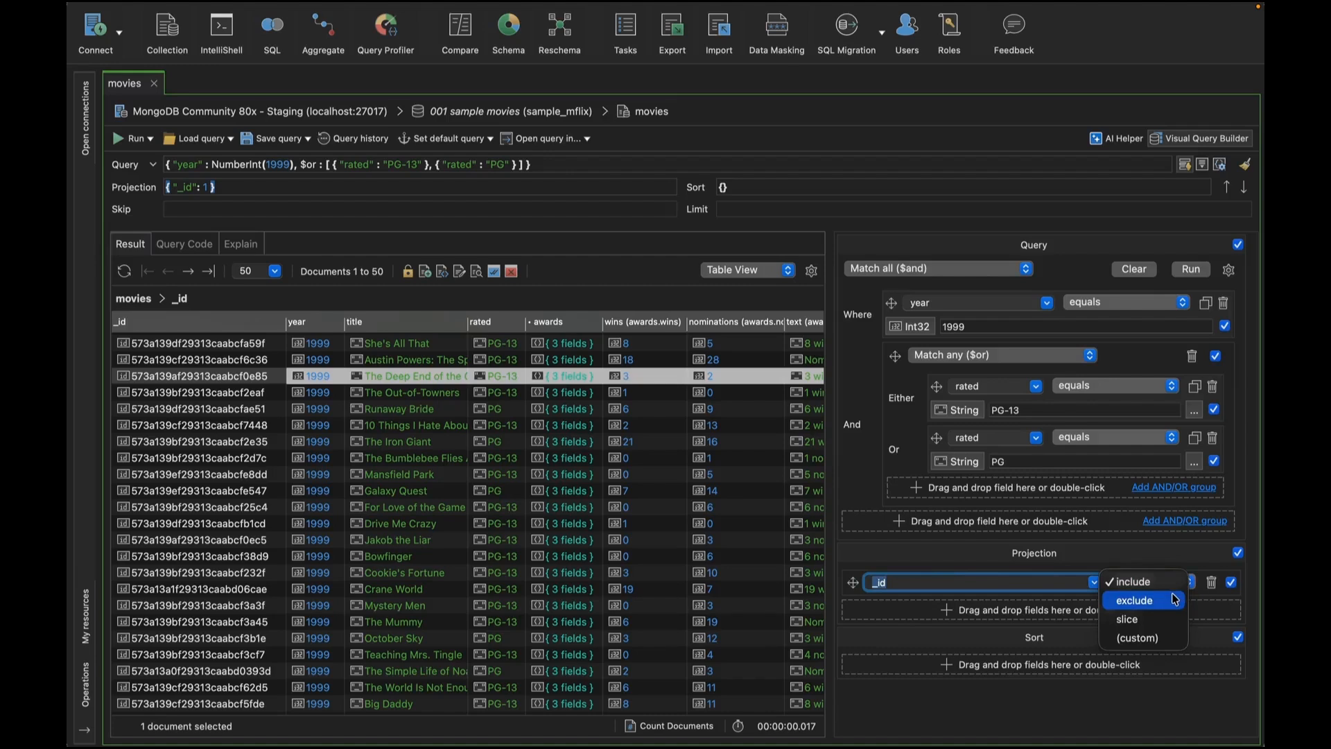
{"action": "left_click", "coordinate": [1176, 599]}
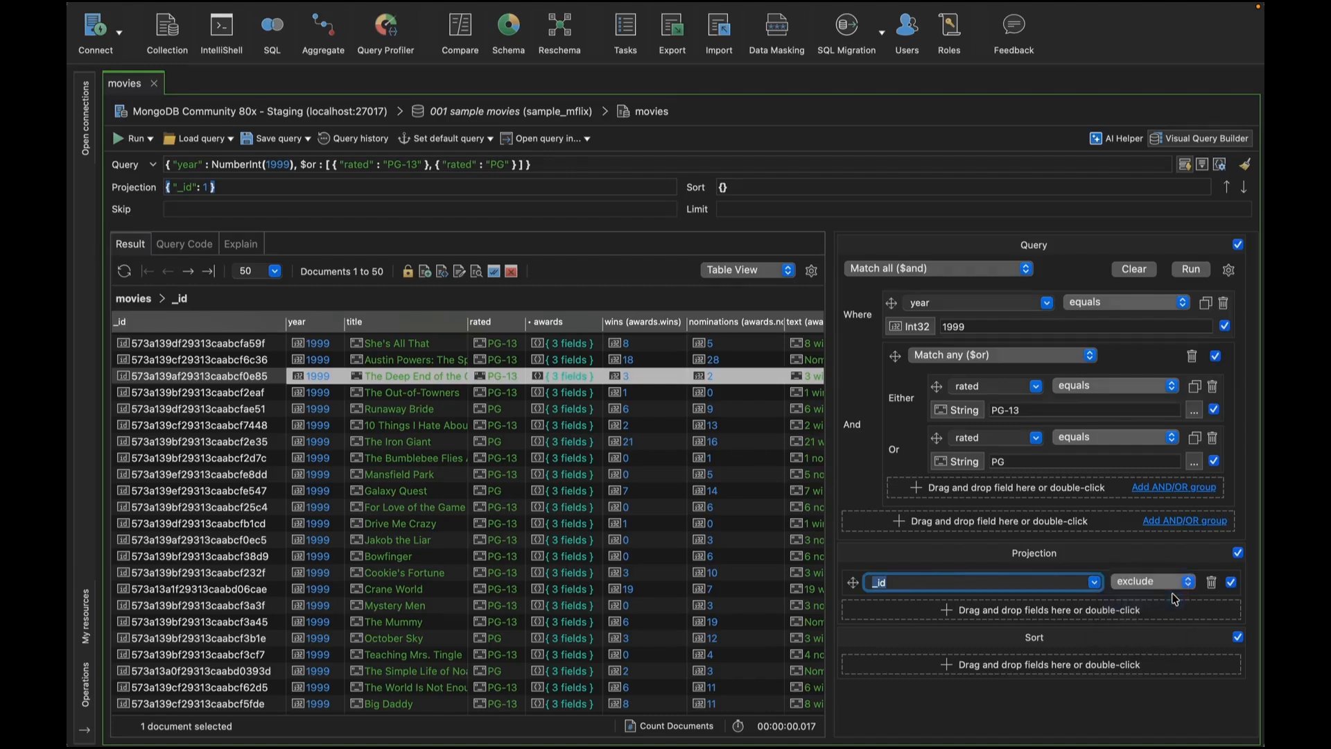
{"action": "left_click", "coordinate": [1188, 273]}
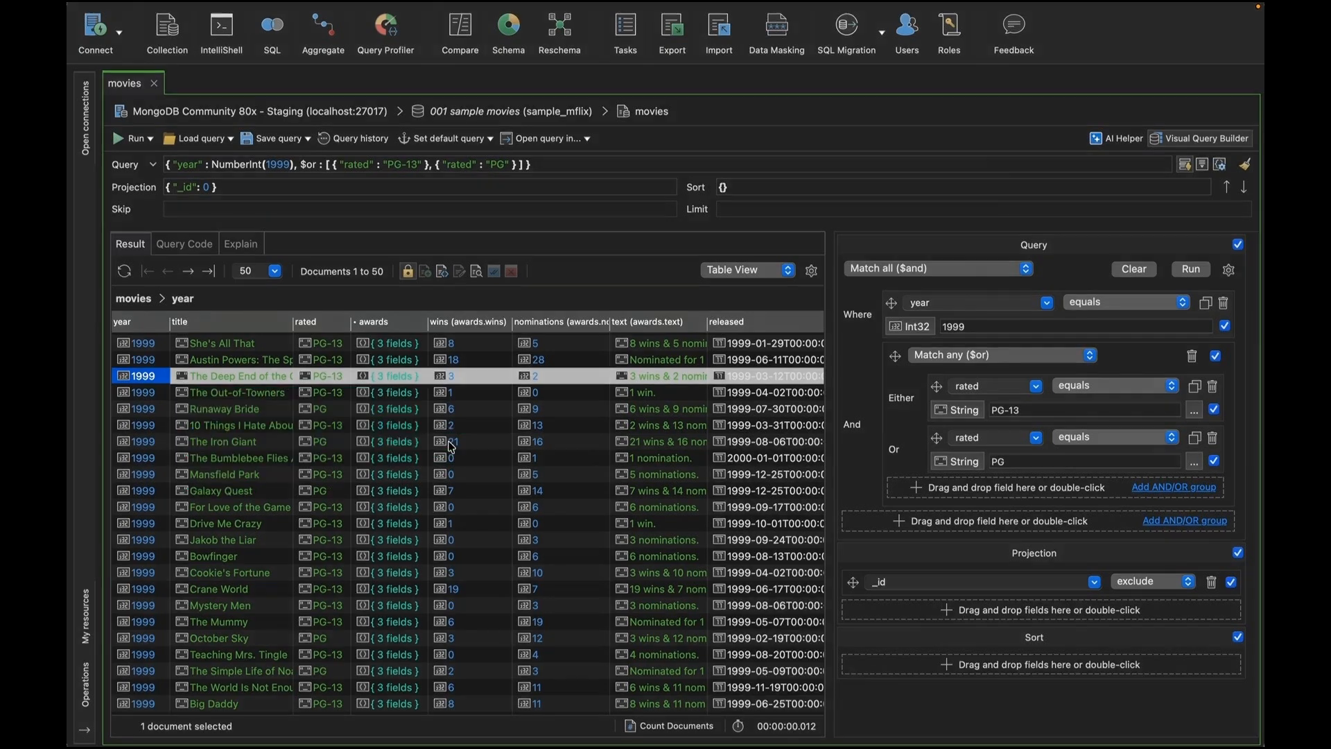
Step: Add an awards.wins criterion and set it to greater than 9
{"action": "left_click_drag", "start_coordinate": [452, 443], "coordinate": [921, 524]}
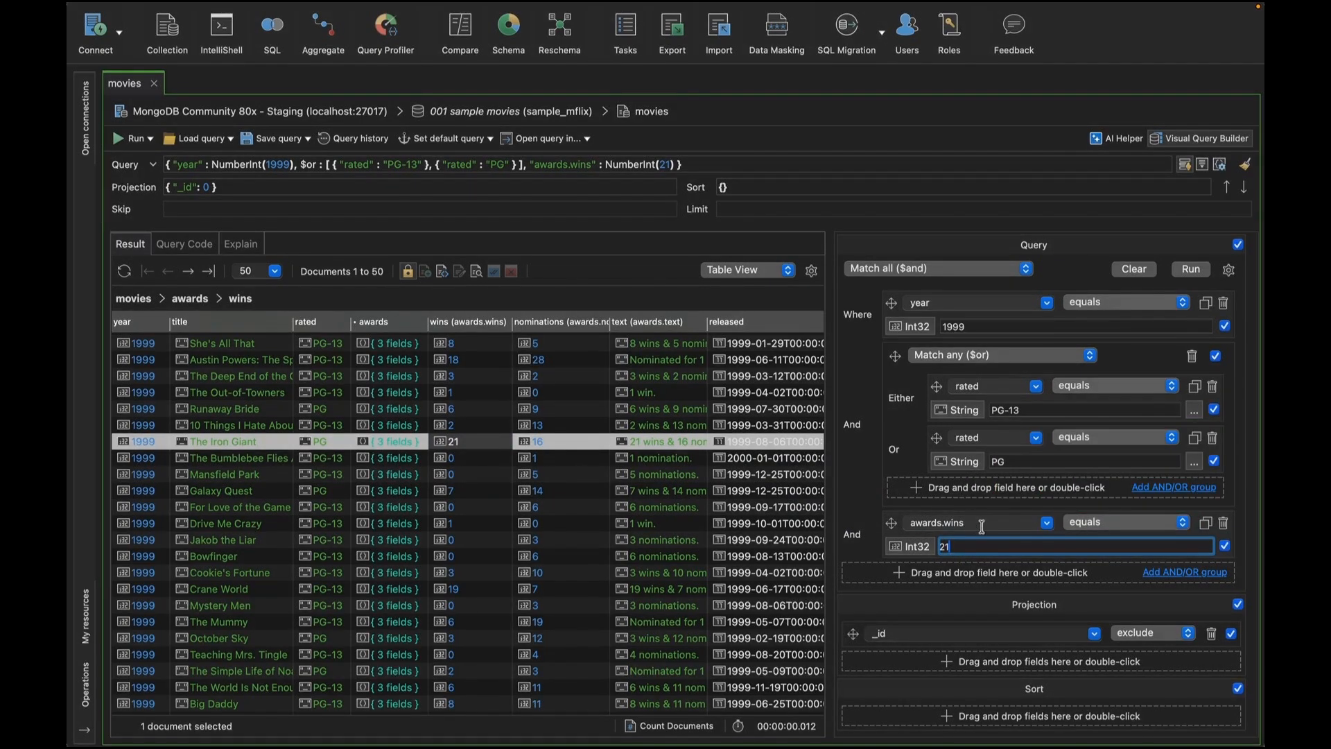
{"action": "left_click", "coordinate": [1144, 529]}
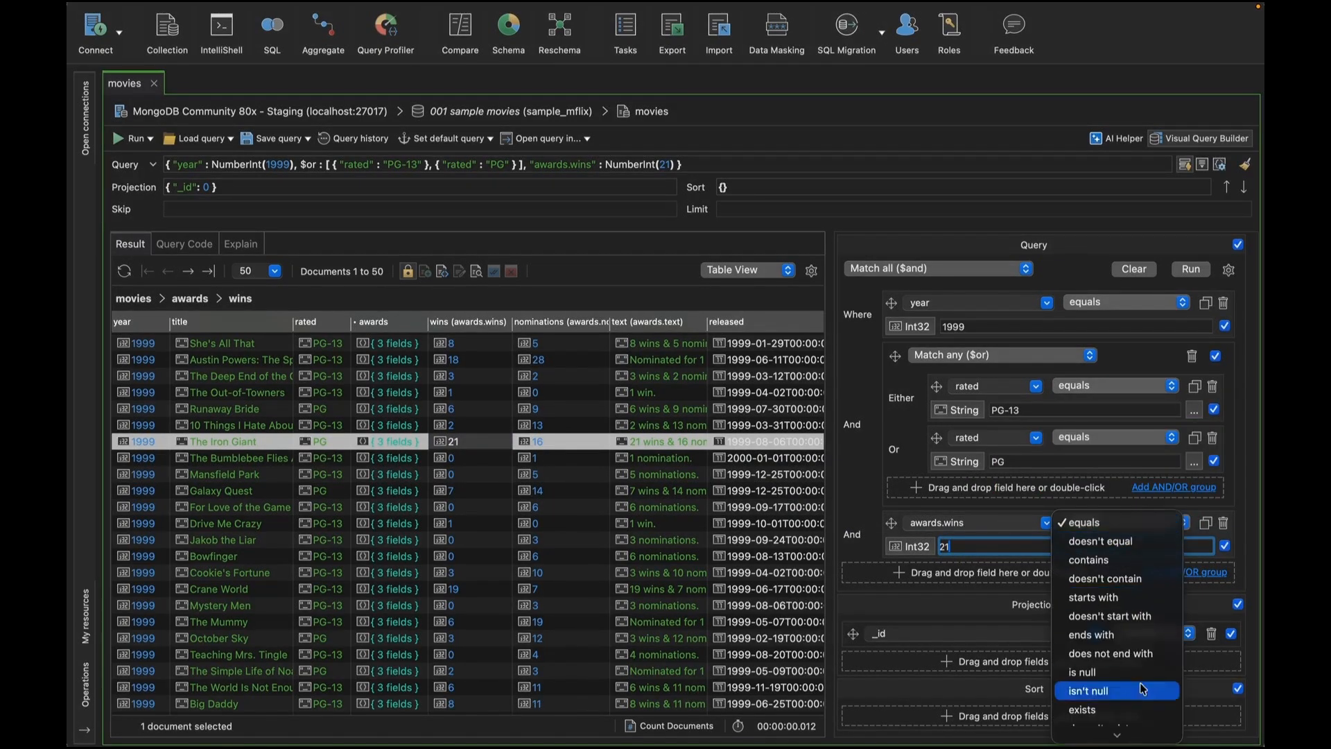
{"action": "scroll", "coordinate": [1138, 697], "scroll_direction": "down", "scroll_amount": 3}
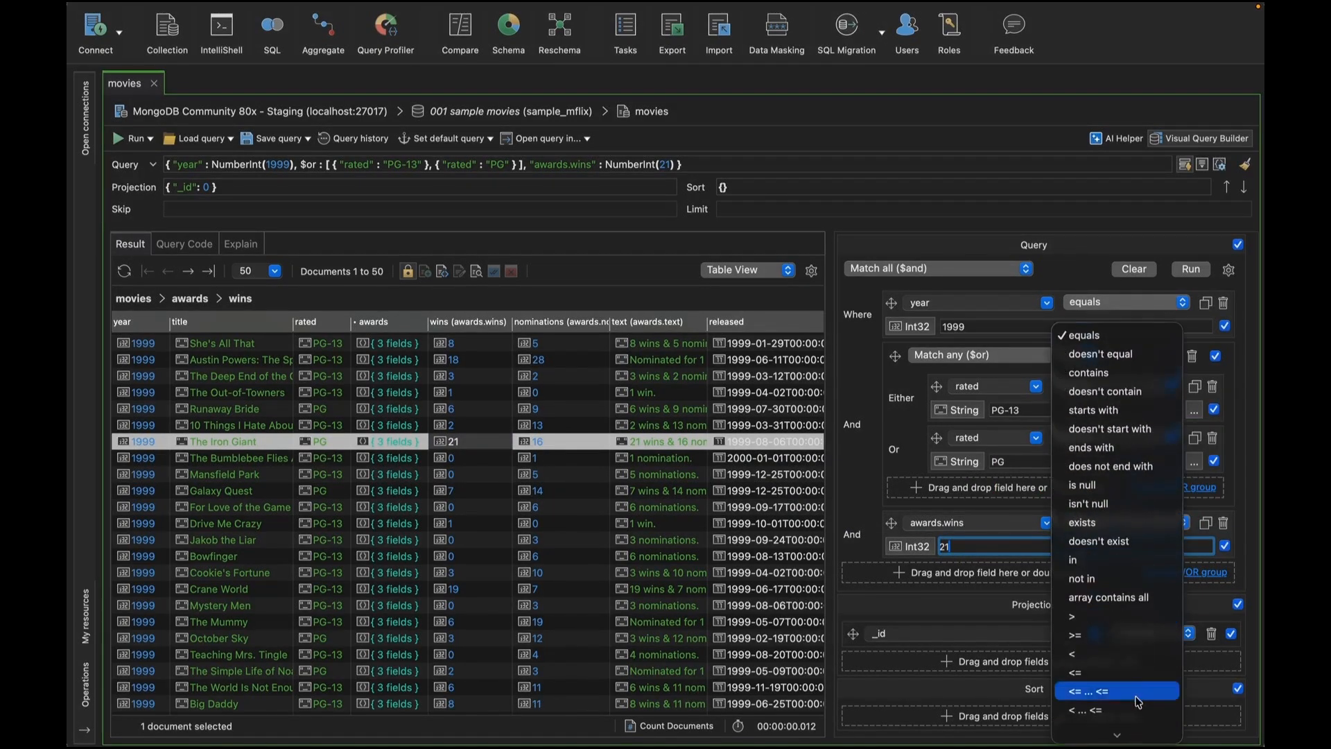
{"action": "left_click", "coordinate": [1145, 617]}
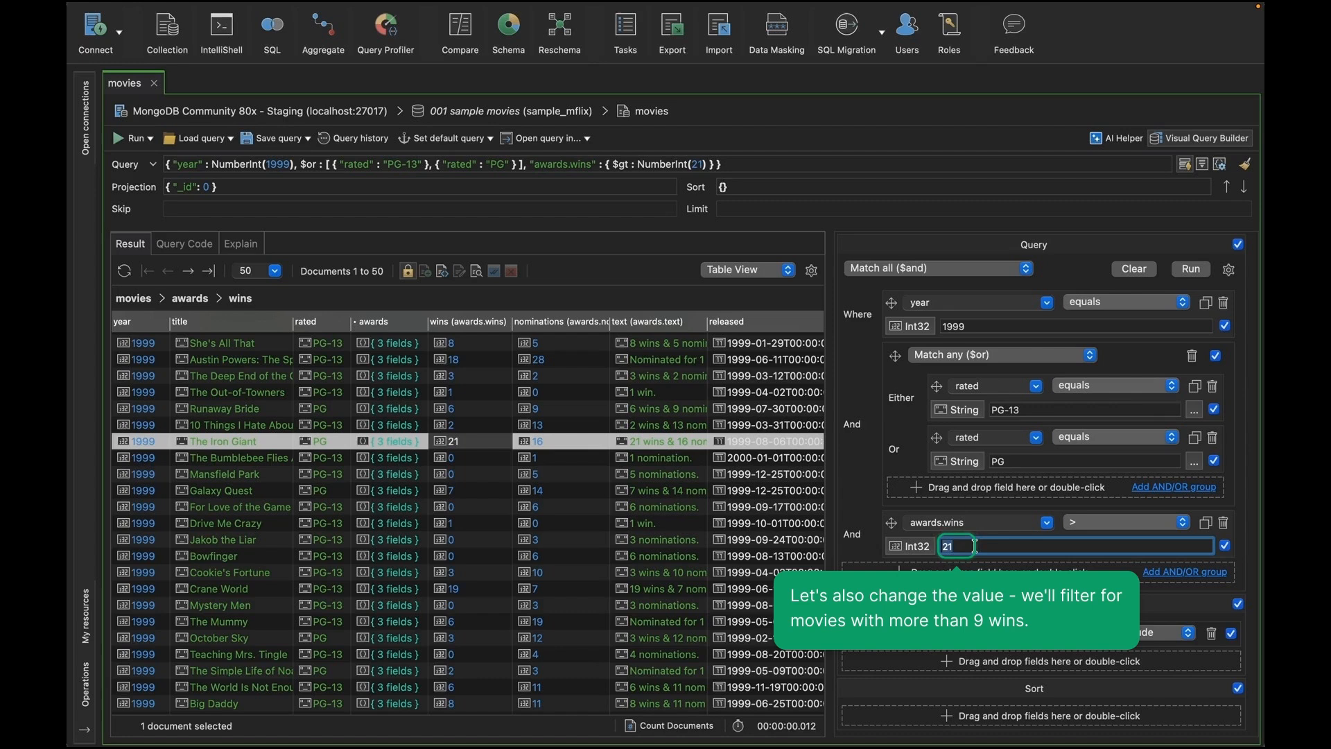
{"action": "type", "text": "9"}
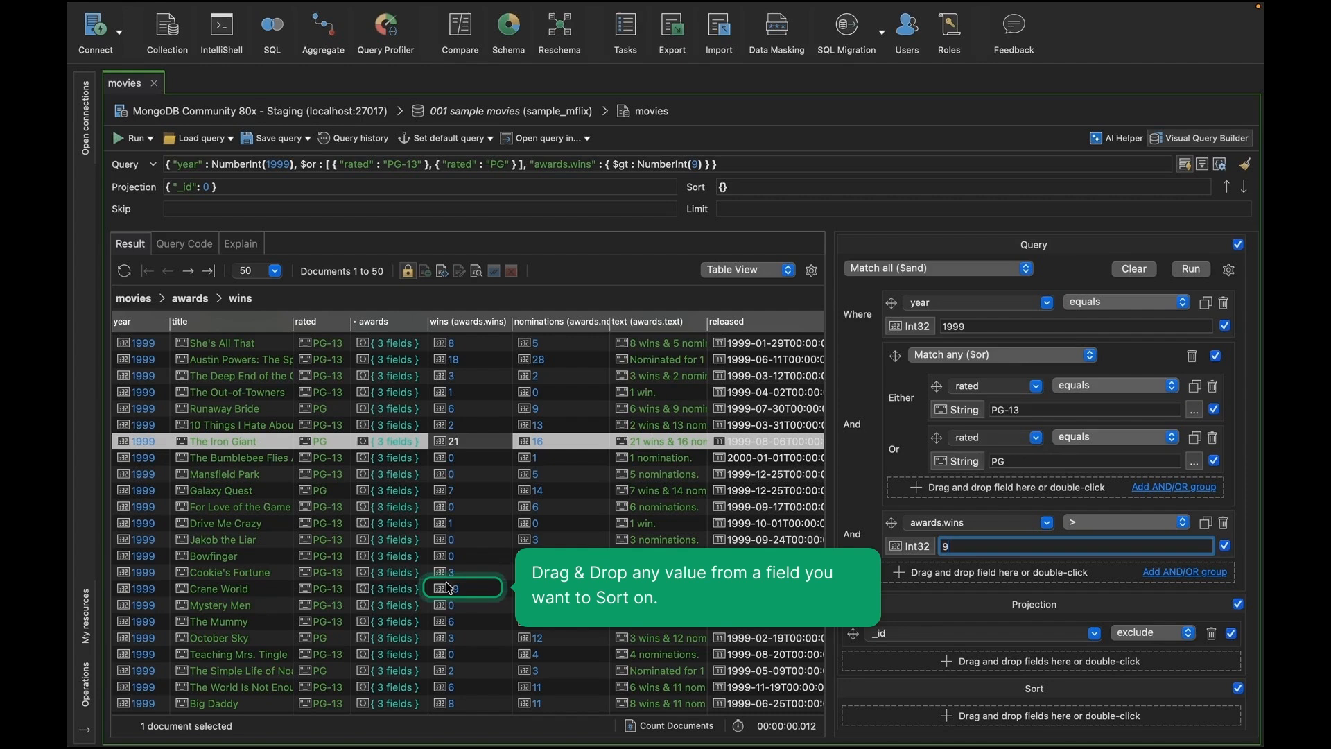
Step: Add an ascending sort on awards.wins and run the query
{"action": "left_click_drag", "start_coordinate": [449, 588], "coordinate": [957, 716]}
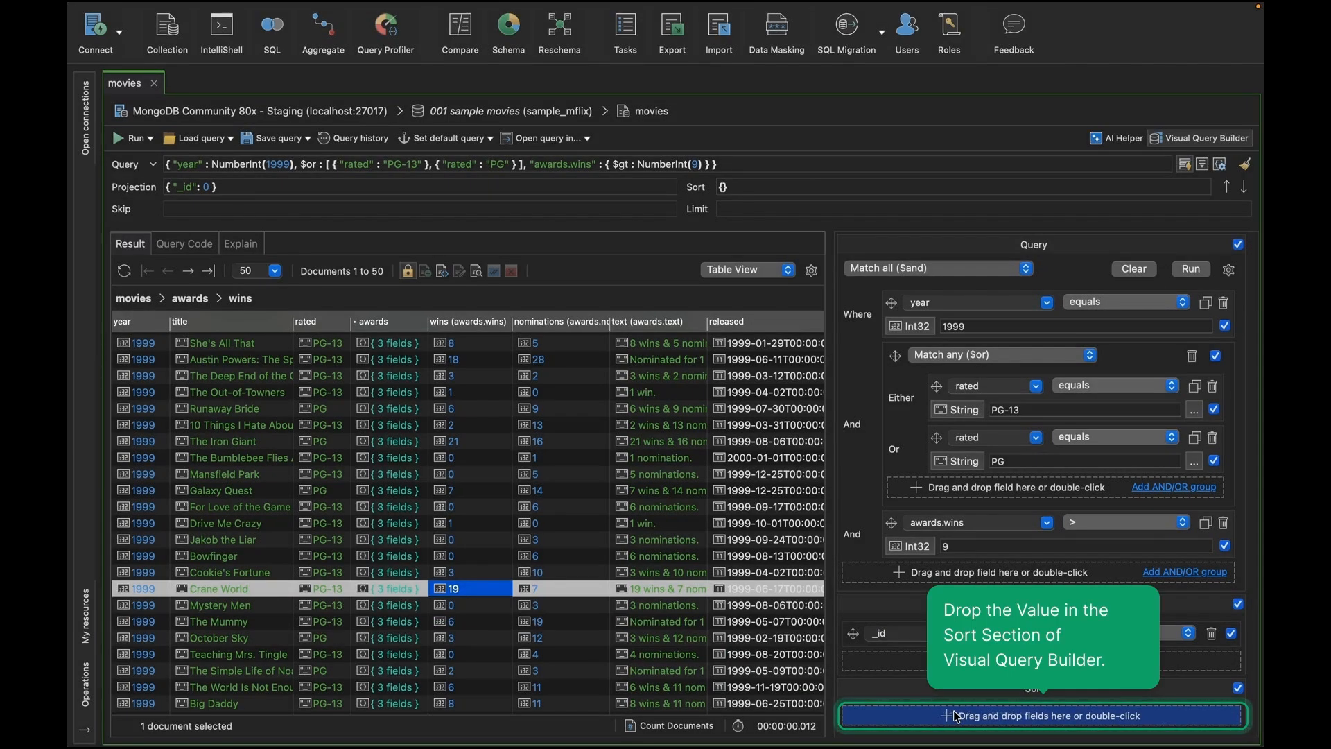
{"action": "left_click_drag", "start_coordinate": [957, 716], "coordinate": [957, 716]}
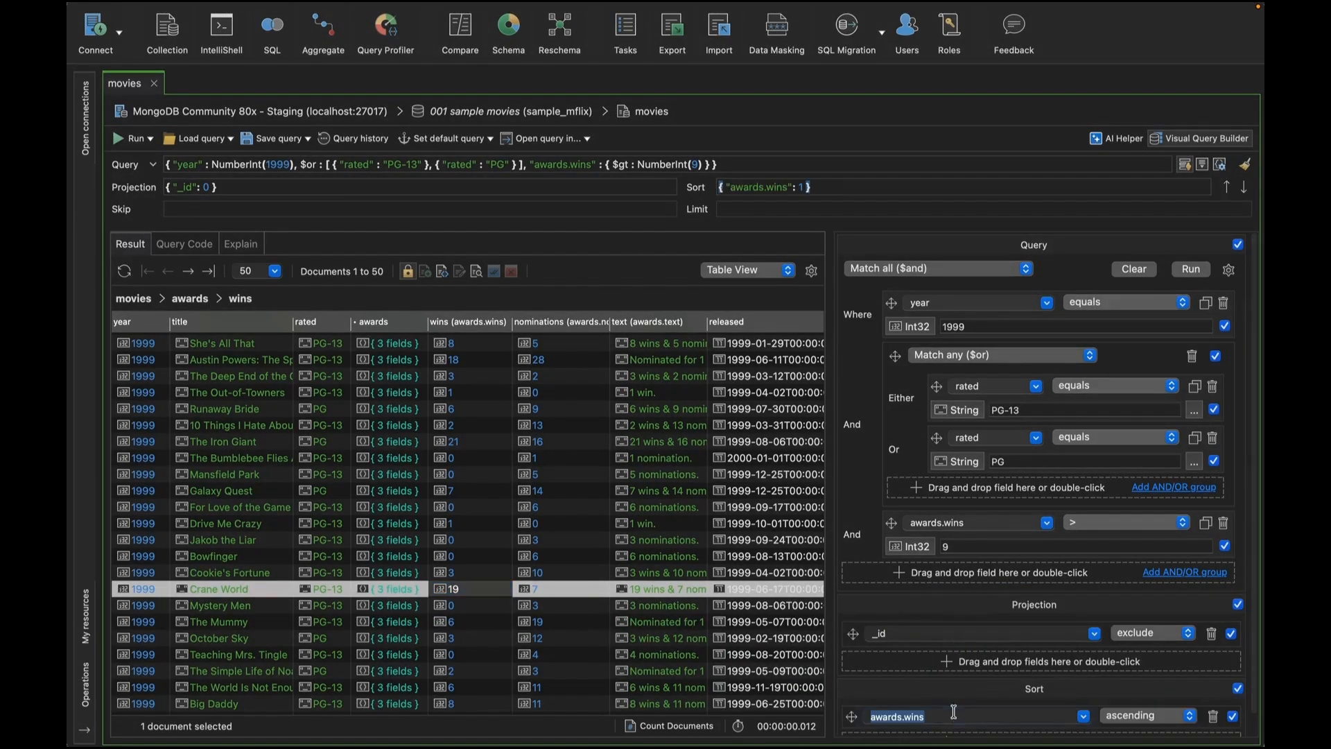
{"action": "left_click", "coordinate": [1193, 269]}
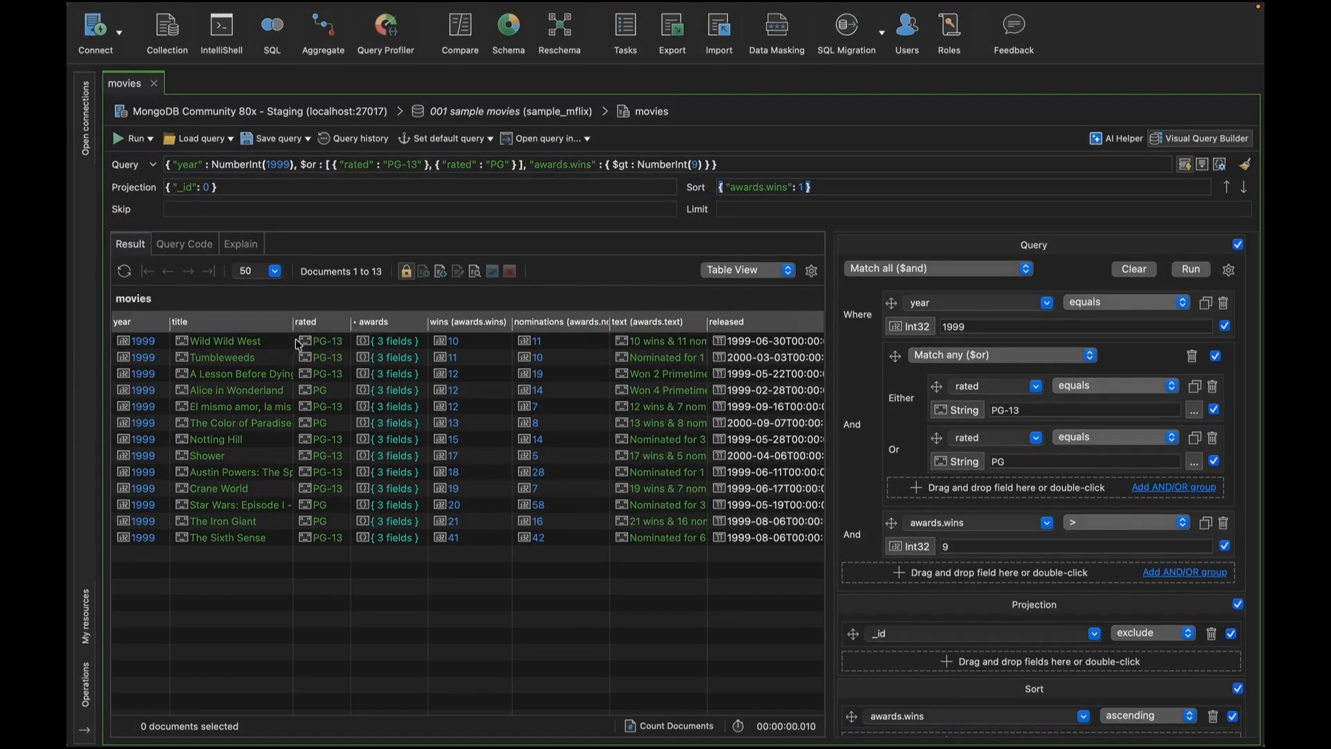
Step: View the generated query code in JavaScript (Node.js)
{"action": "left_click", "coordinate": [191, 245]}
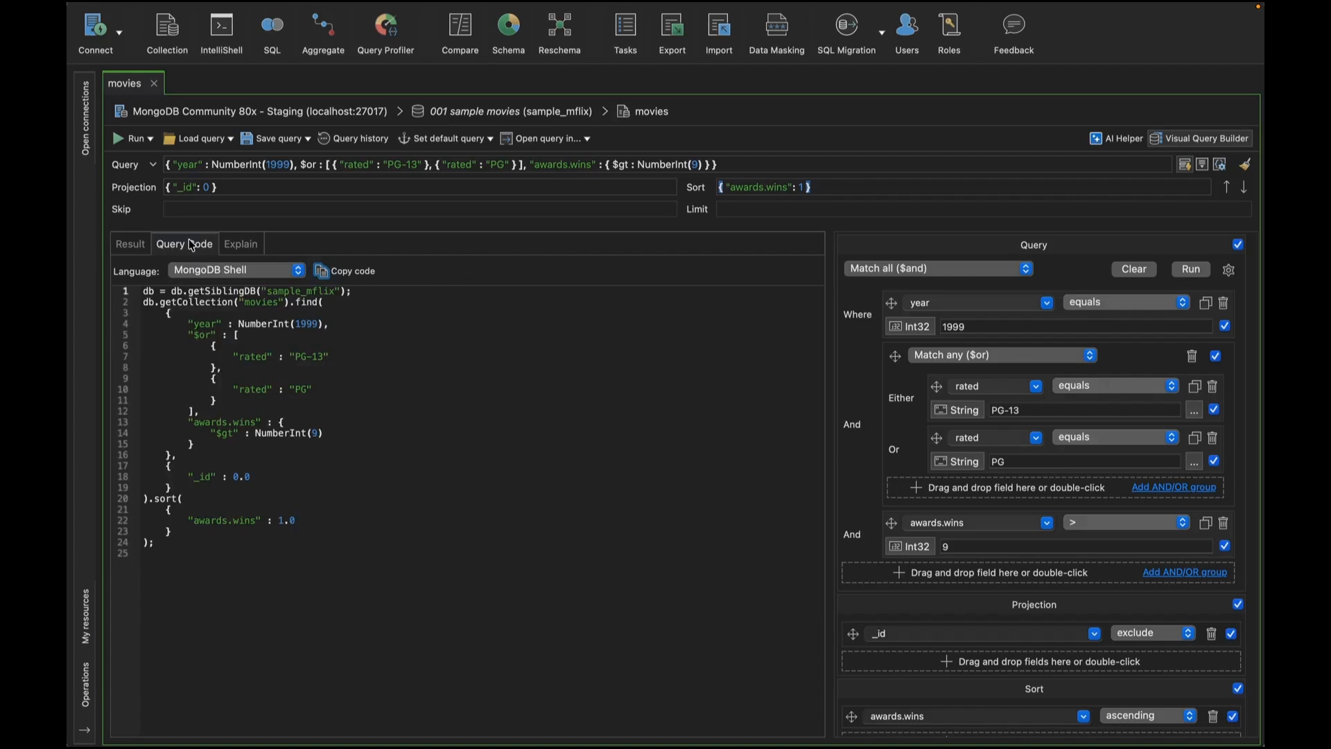
{"action": "left_click", "coordinate": [295, 273]}
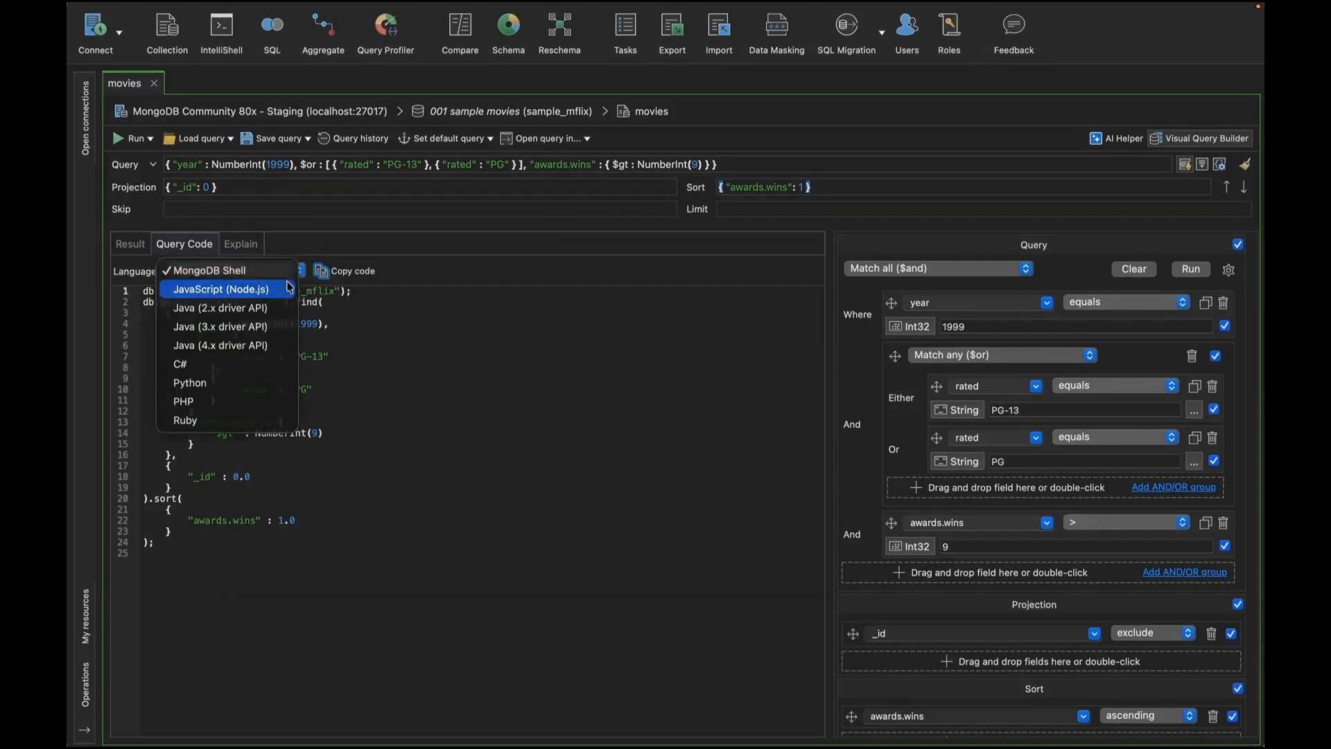
{"action": "left_click", "coordinate": [280, 289]}
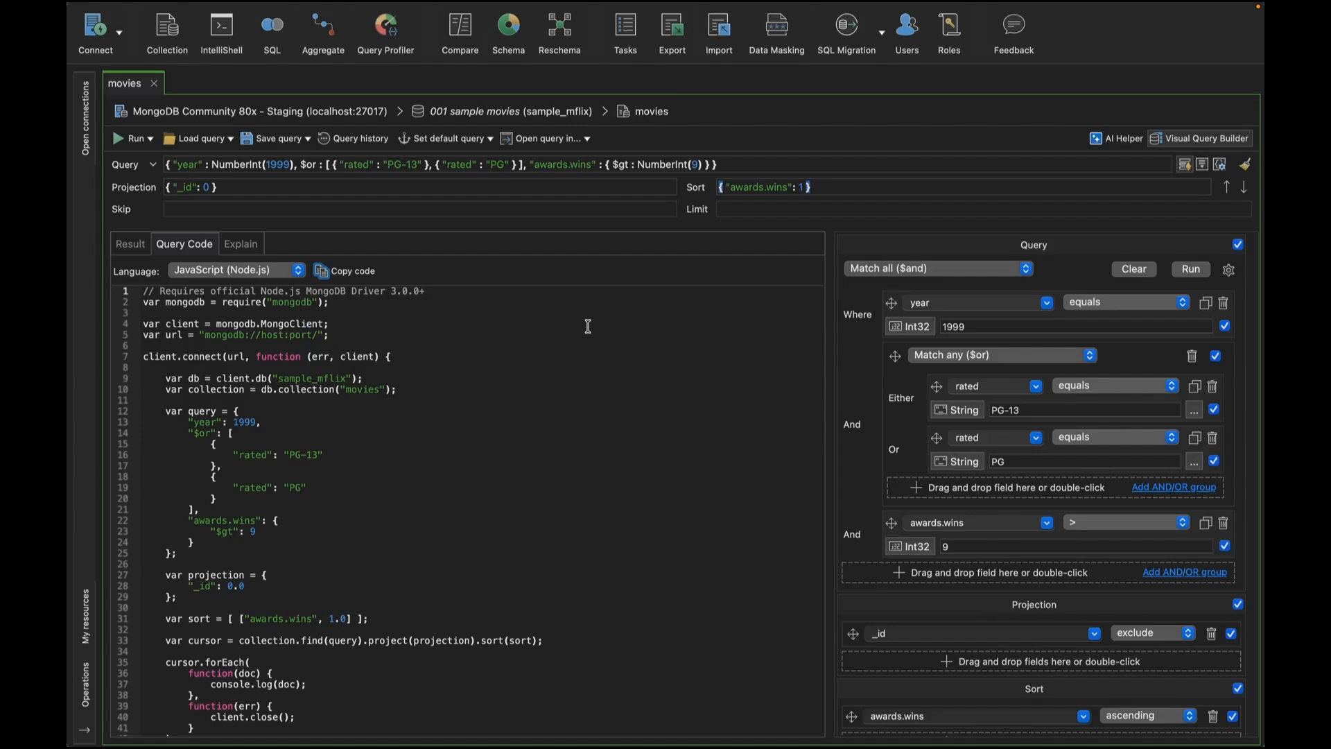
{"action": "scroll", "coordinate": [588, 326], "scroll_direction": "down", "scroll_amount": 2}
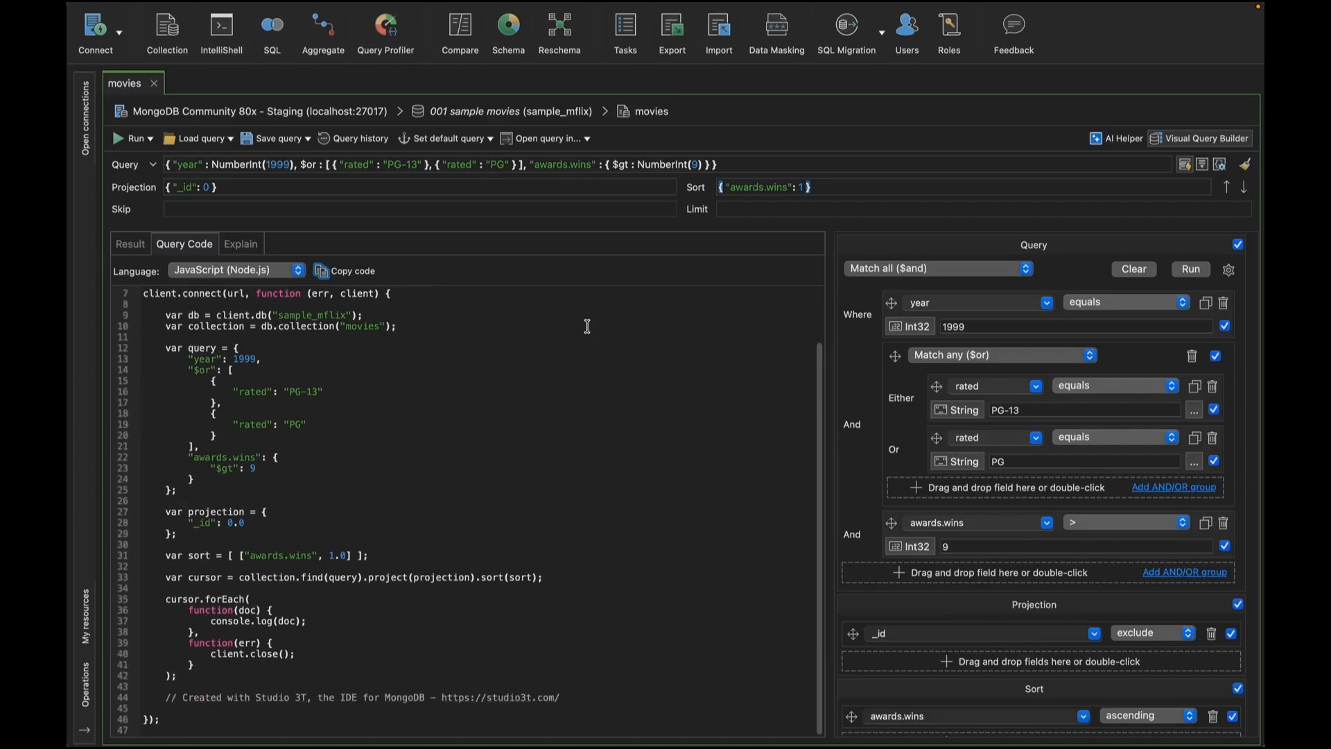
Step: Switch the query code language to Java (4.x driver API) and scroll through it
{"action": "left_click", "coordinate": [222, 273]}
{"action": "left_click", "coordinate": [228, 326]}
{"action": "scroll", "coordinate": [531, 340], "scroll_direction": "down", "scroll_amount": 4}
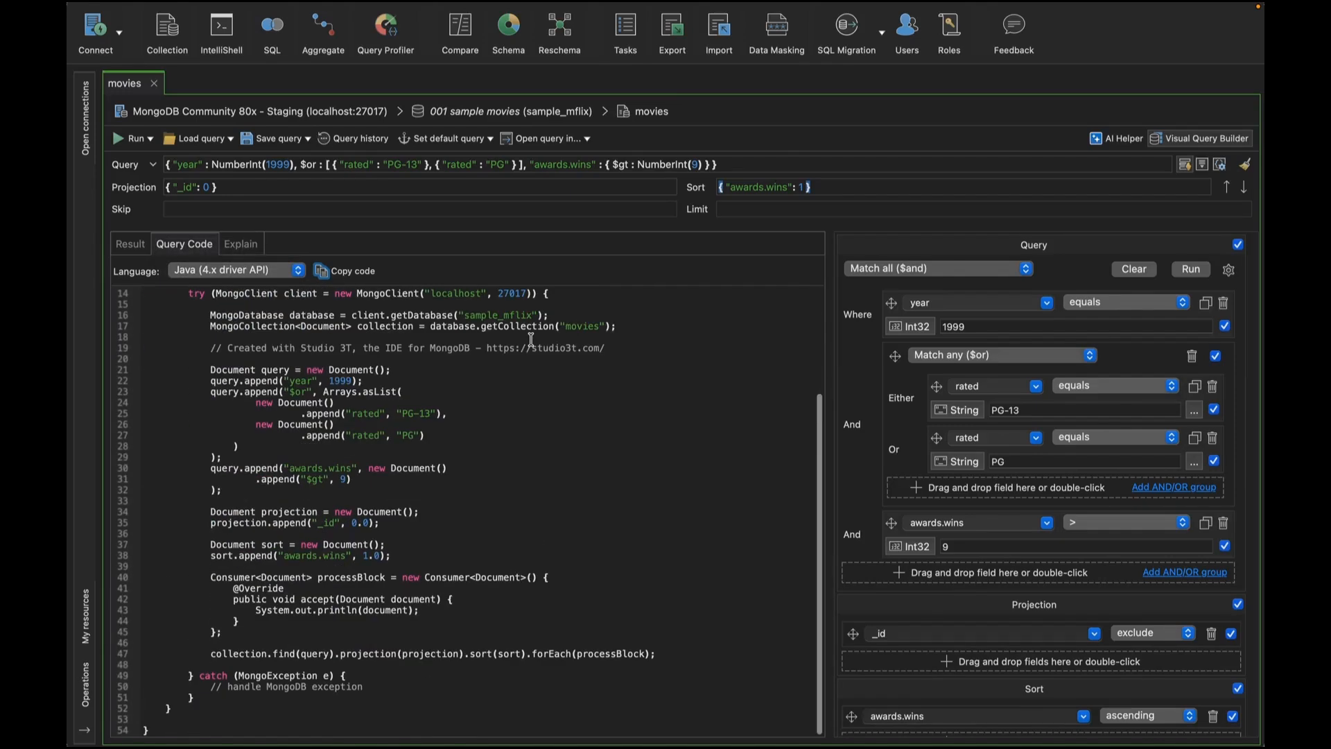
Step: Switch the query code language to PHP and scroll through it
{"action": "left_click", "coordinate": [295, 271]}
{"action": "left_click", "coordinate": [273, 326]}
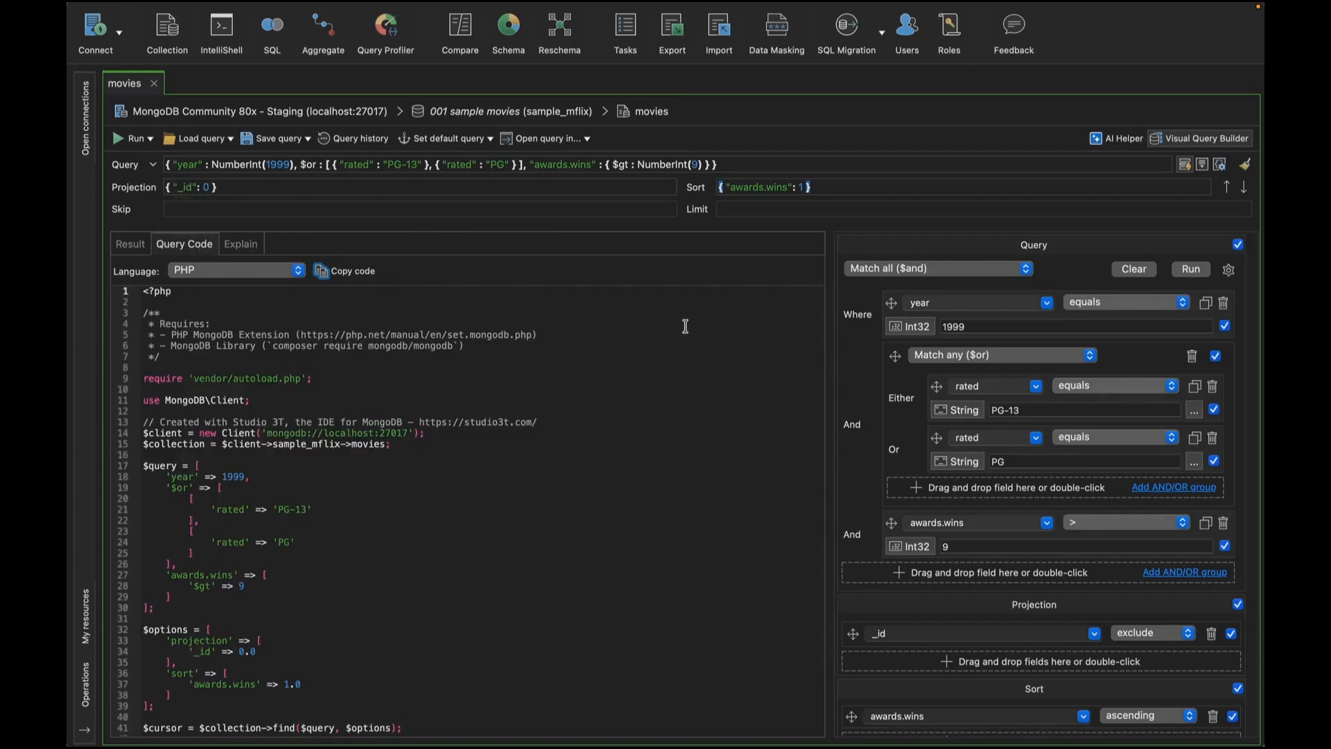
{"action": "scroll", "coordinate": [683, 330], "scroll_direction": "down", "scroll_amount": 2}
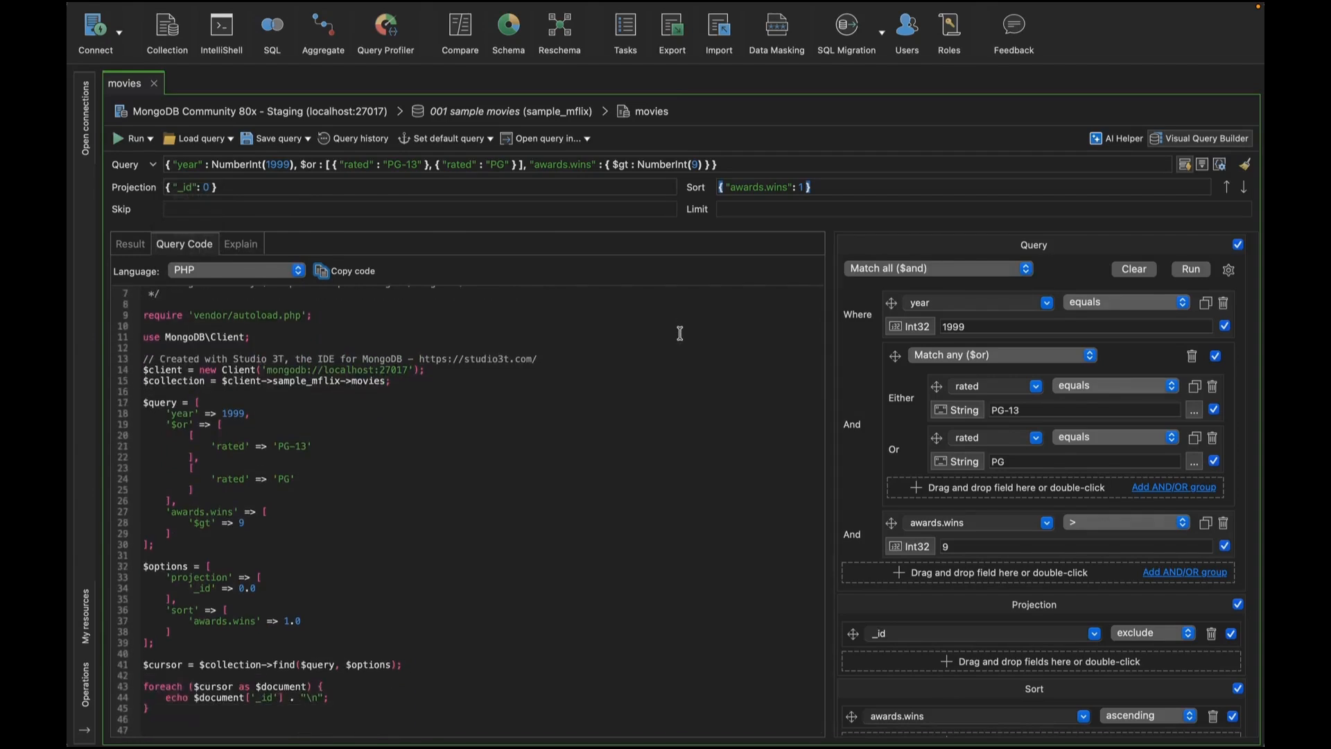